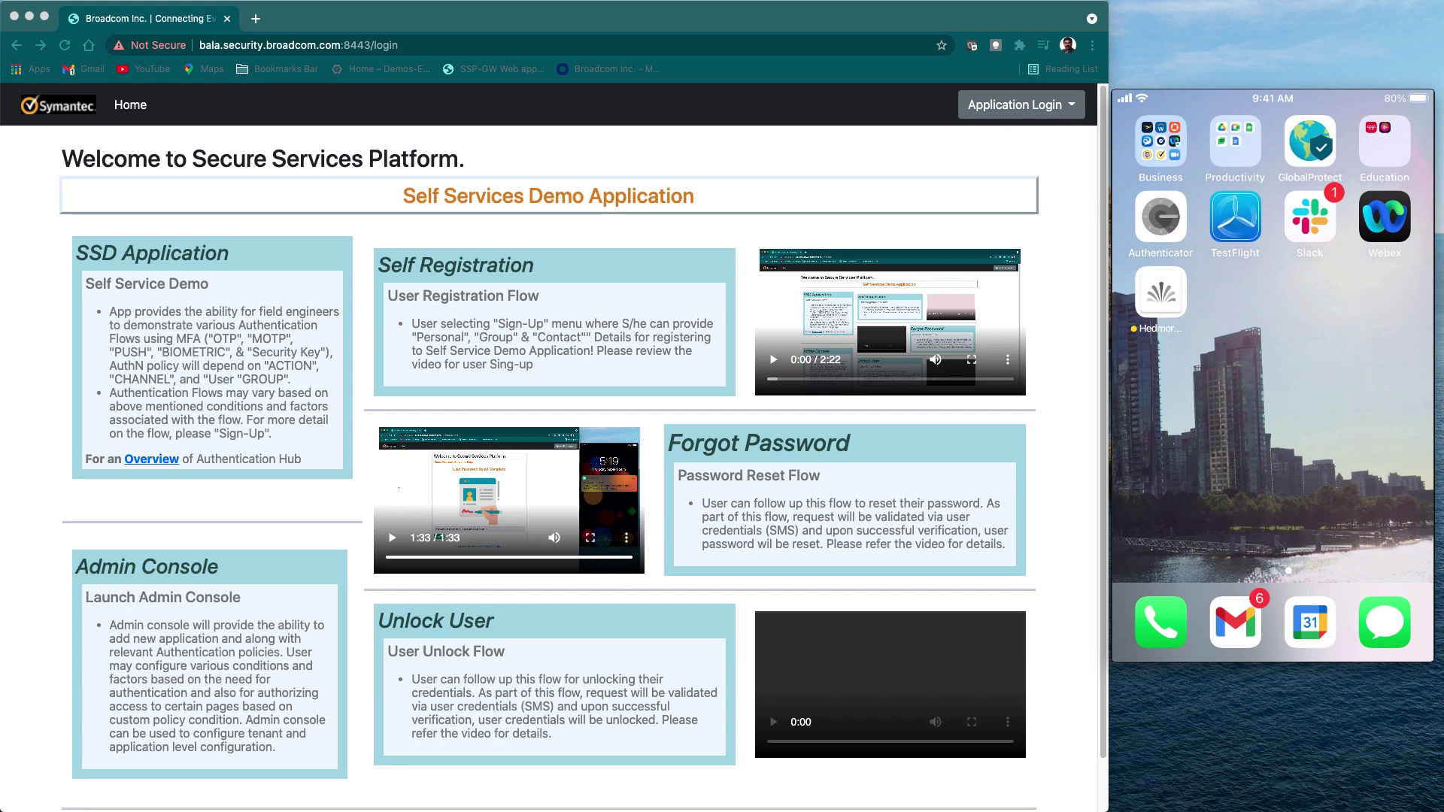
# Open the Unlock-User page from Application Login and enter brad001 as the user name
pyautogui.click(1018, 108)
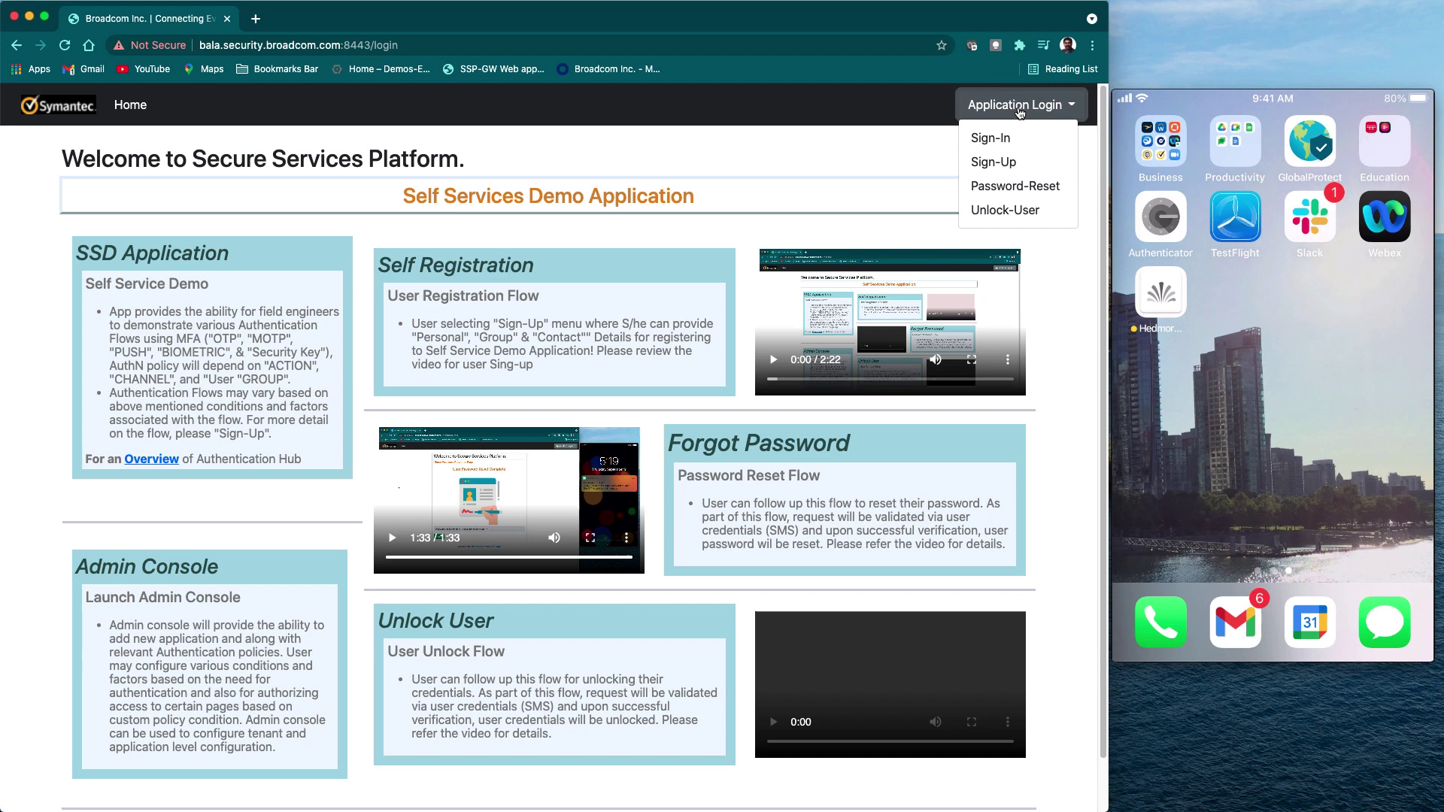
pyautogui.click(1001, 209)
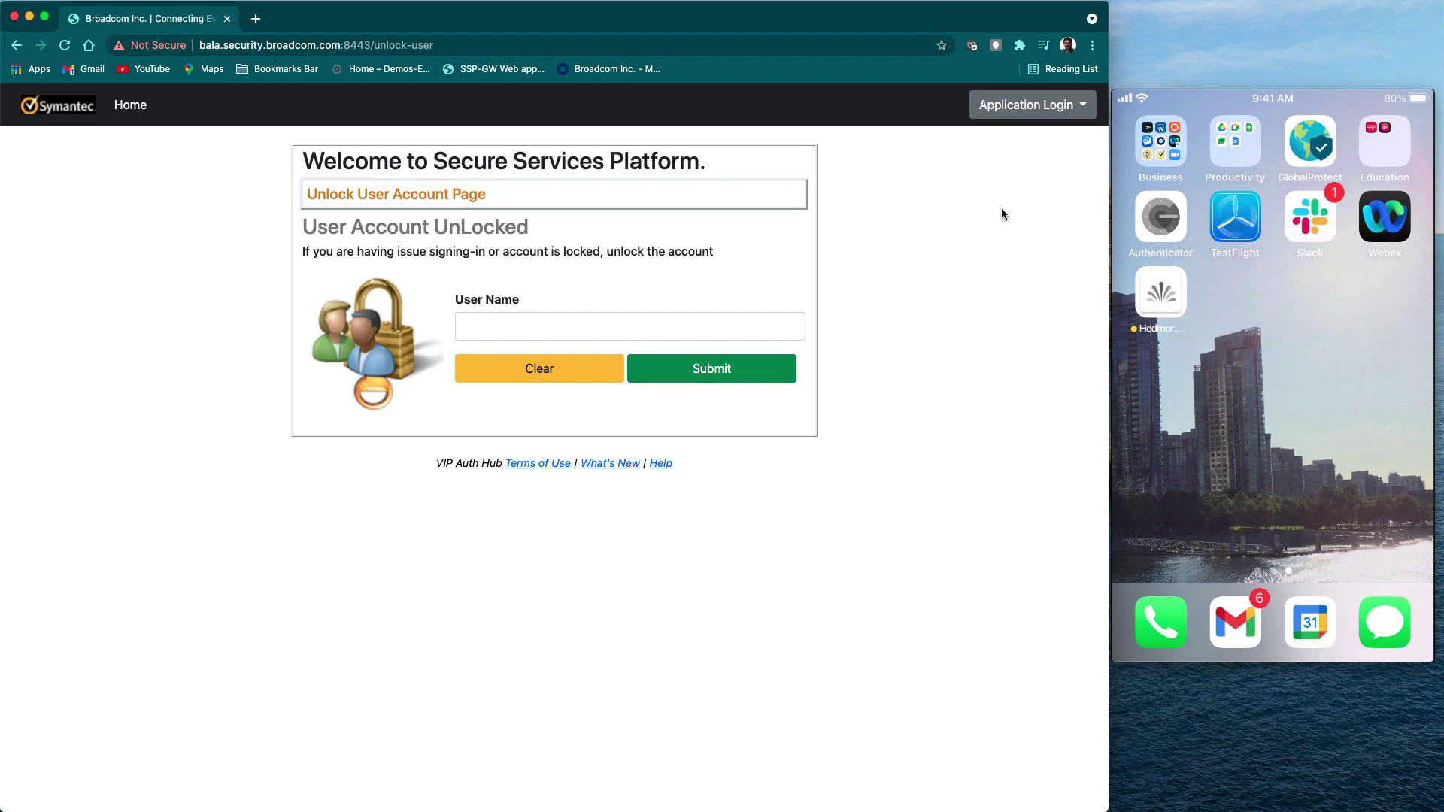
pyautogui.click(587, 331)
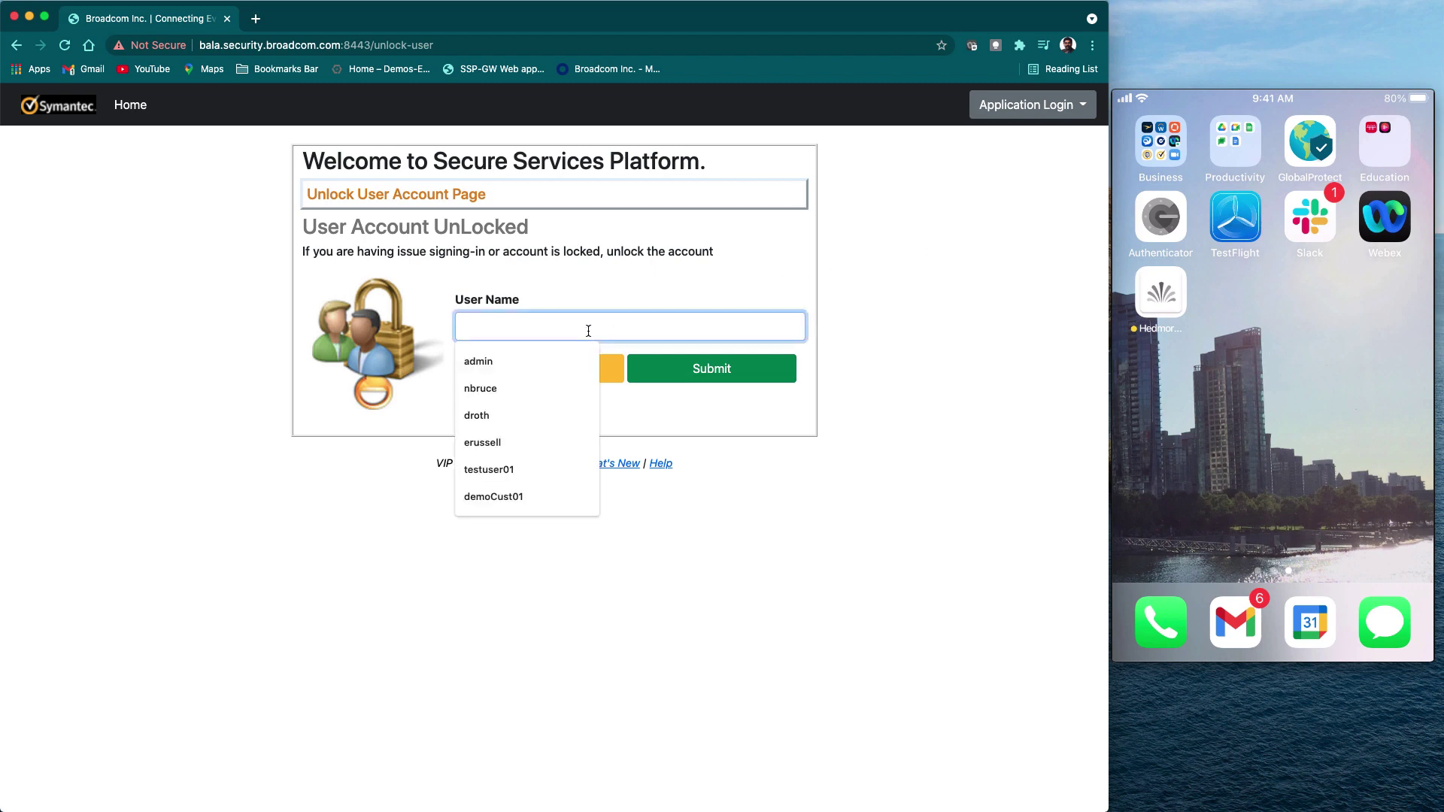
pyautogui.write('brad001')
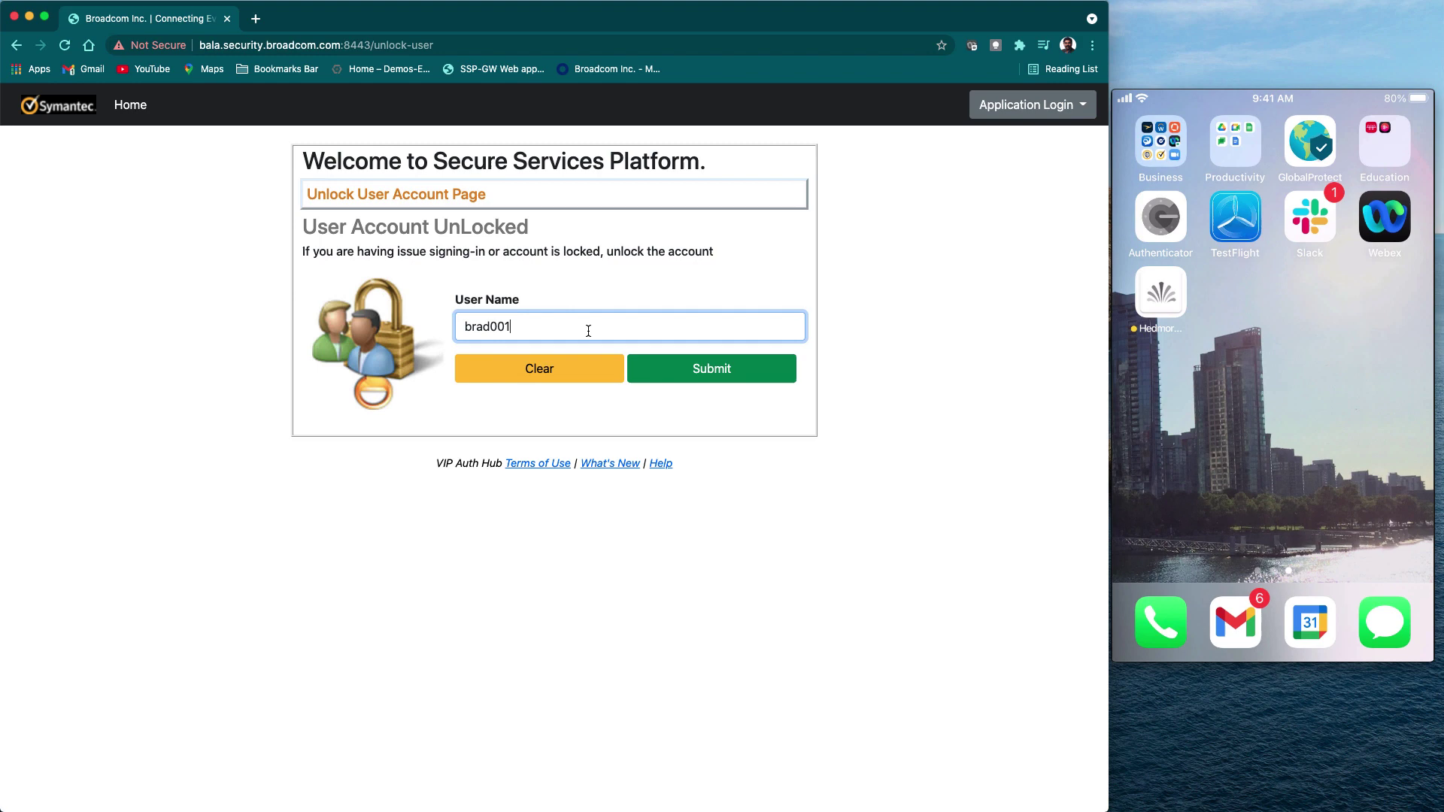
pyautogui.click(682, 377)
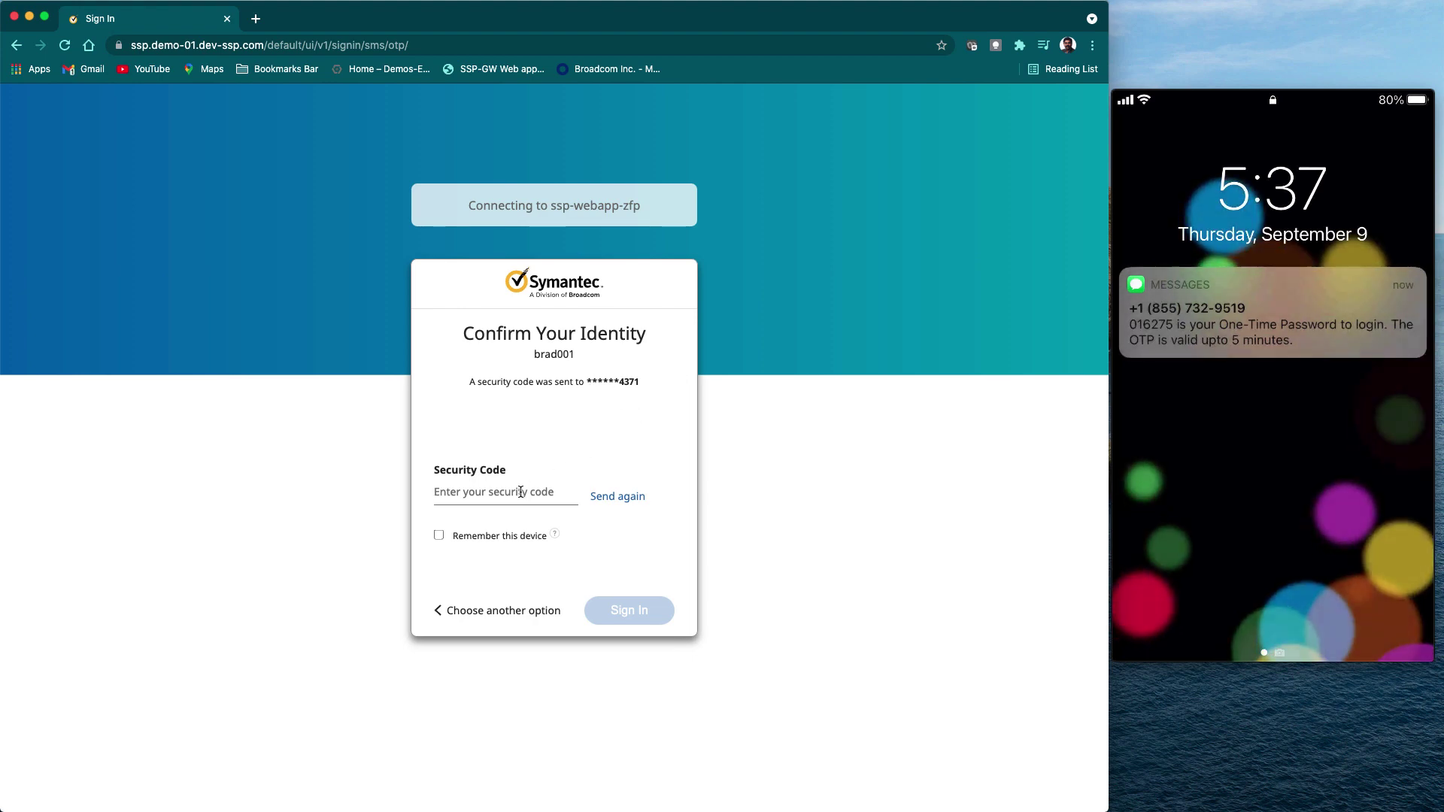
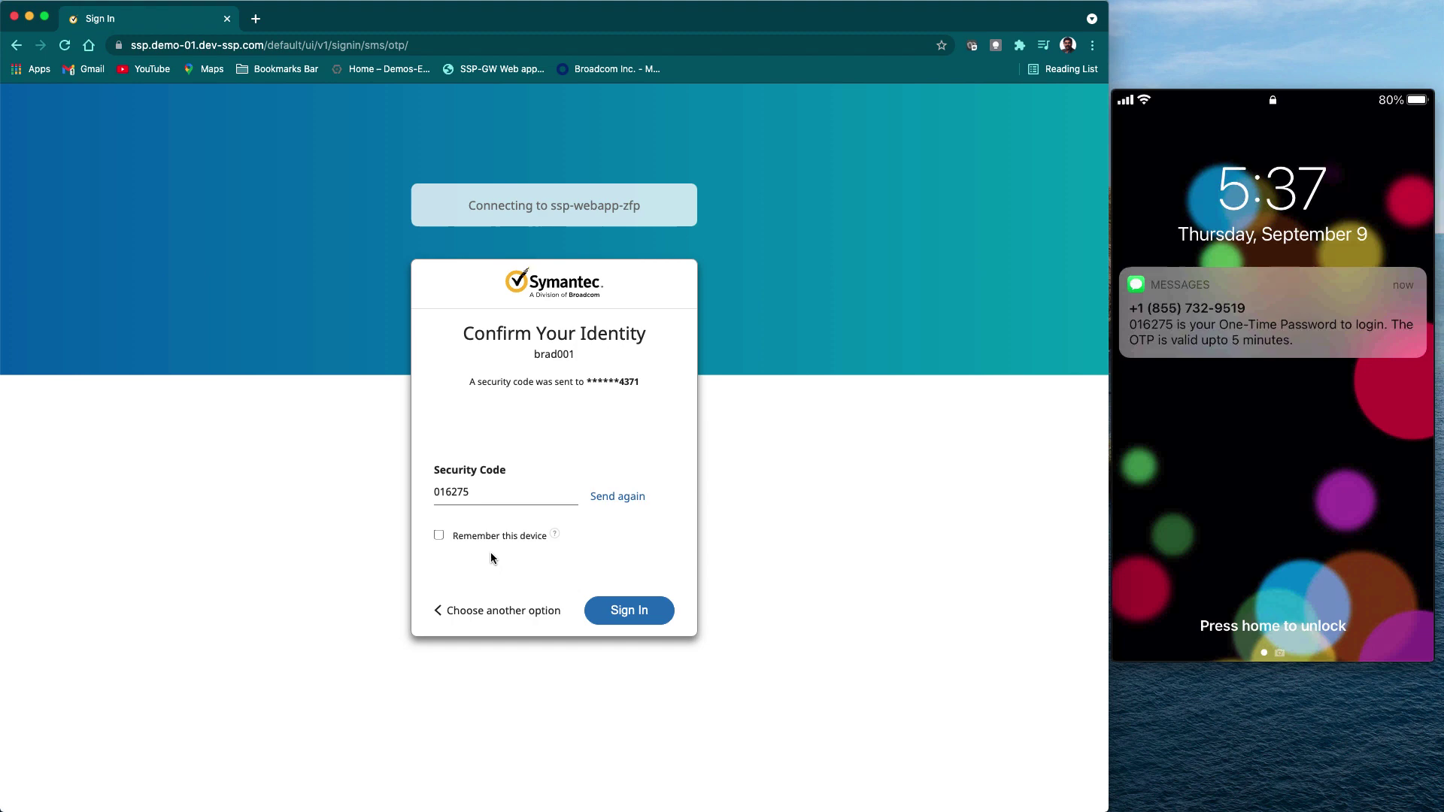
pyautogui.click(618, 609)
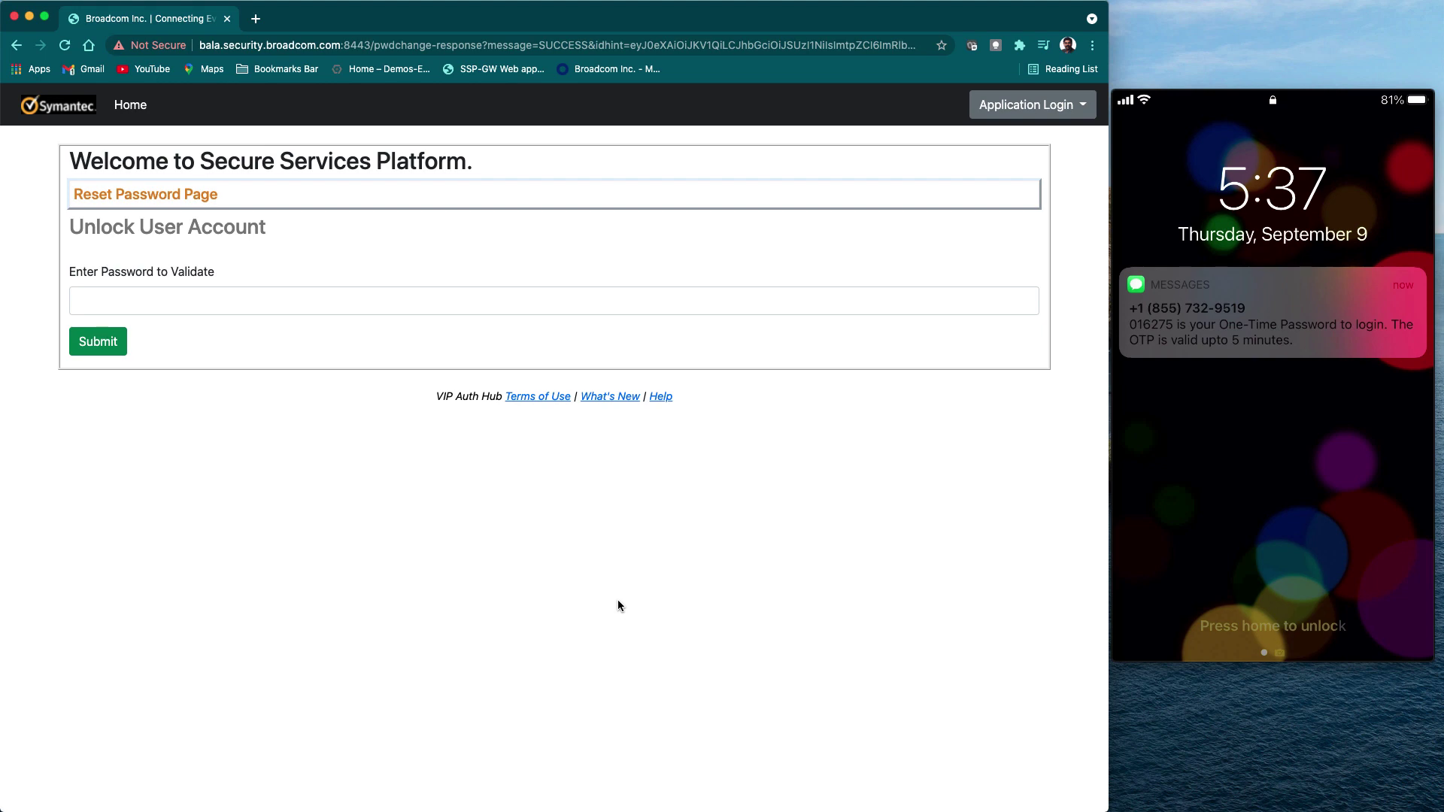
# Enter and submit the validation password to unlock brad001
pyautogui.click(267, 303)
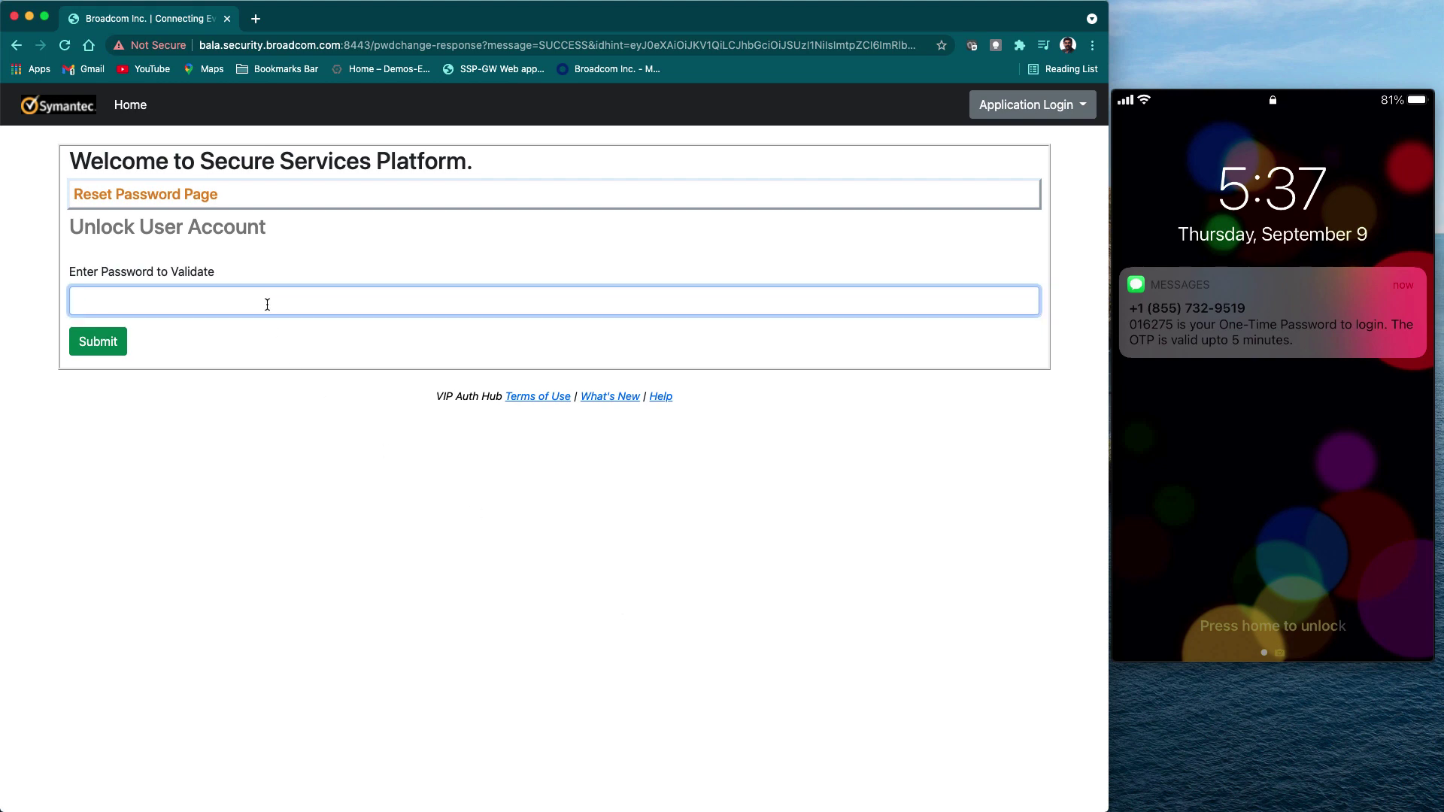
pyautogui.write('•••••••')
pyautogui.click(106, 347)
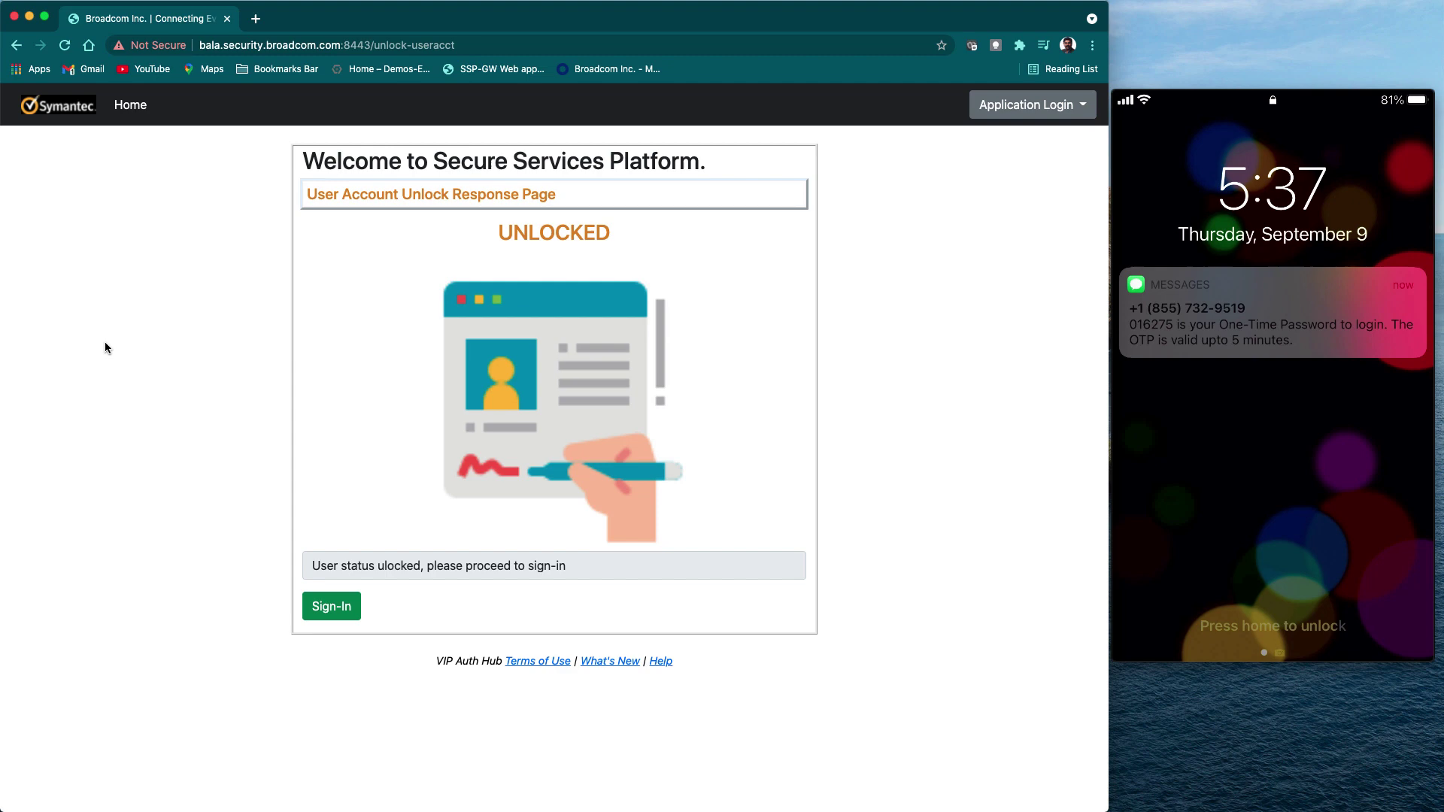